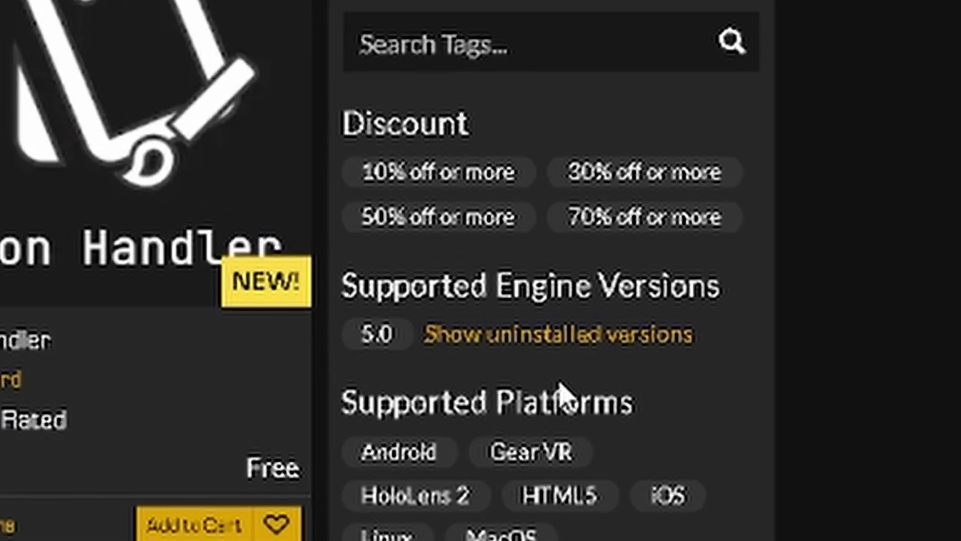
Filter the free Marketplace products to those supporting engine version 5.0.
click(373, 336)
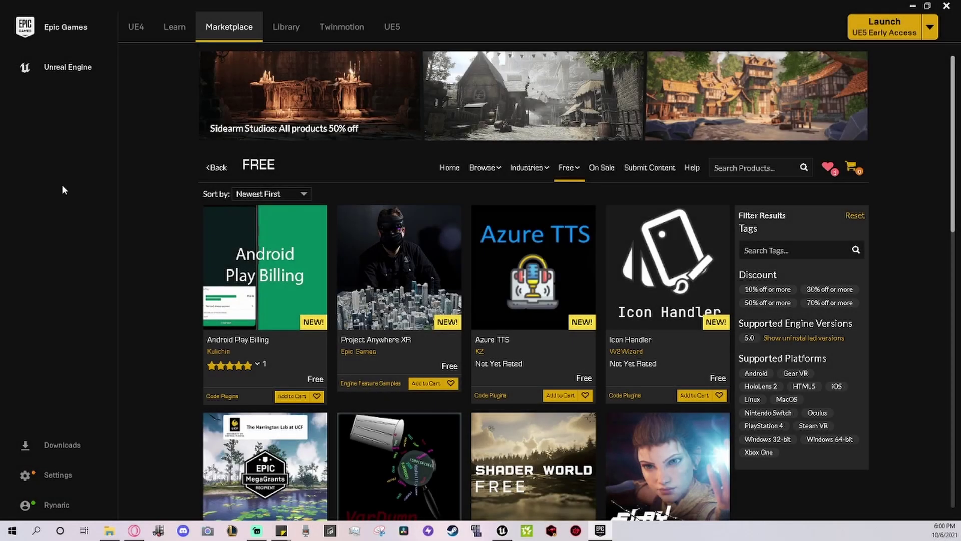
List the free Marketplace products and open the Medieval Dungeon pack's page.
click(568, 175)
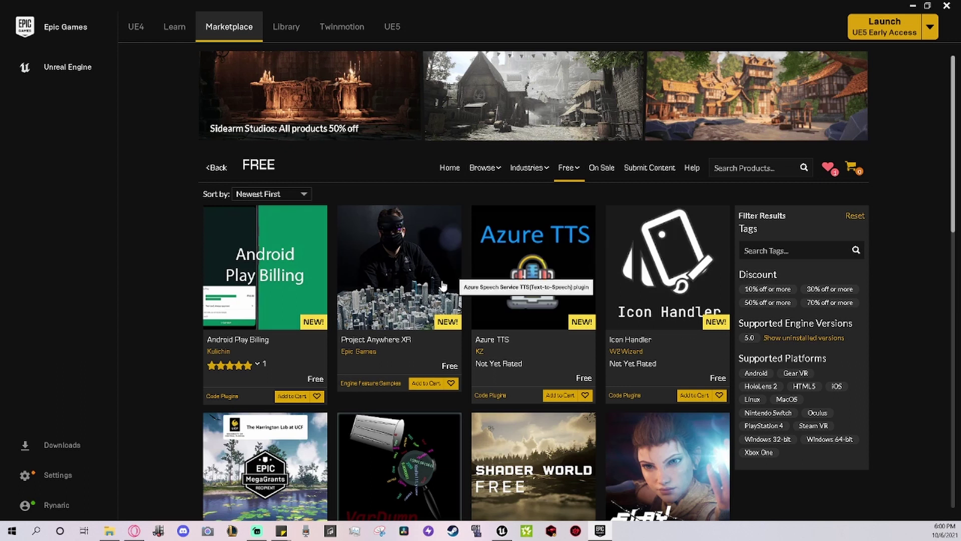
scroll(447, 334, down, 2)
scroll(519, 350, down, 1)
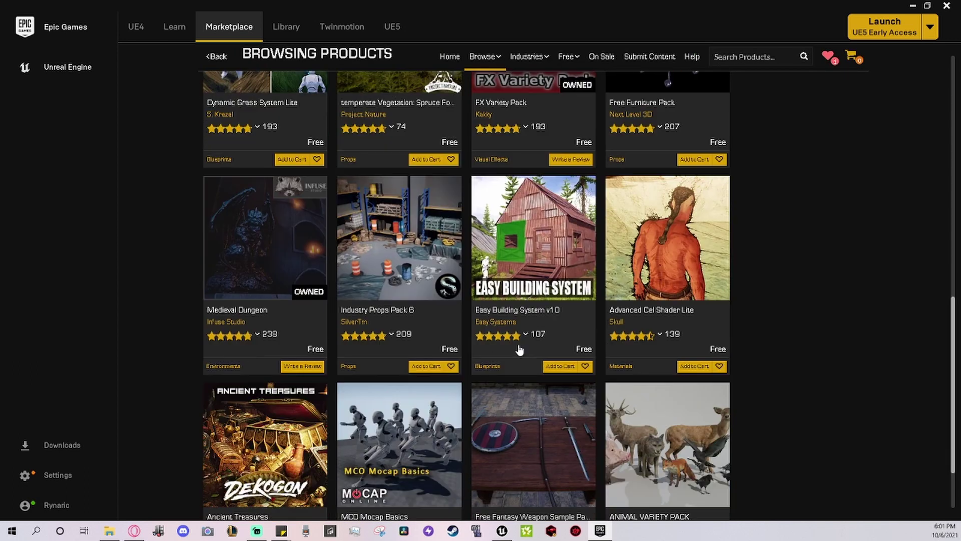
scroll(518, 349, down, 2)
click(275, 184)
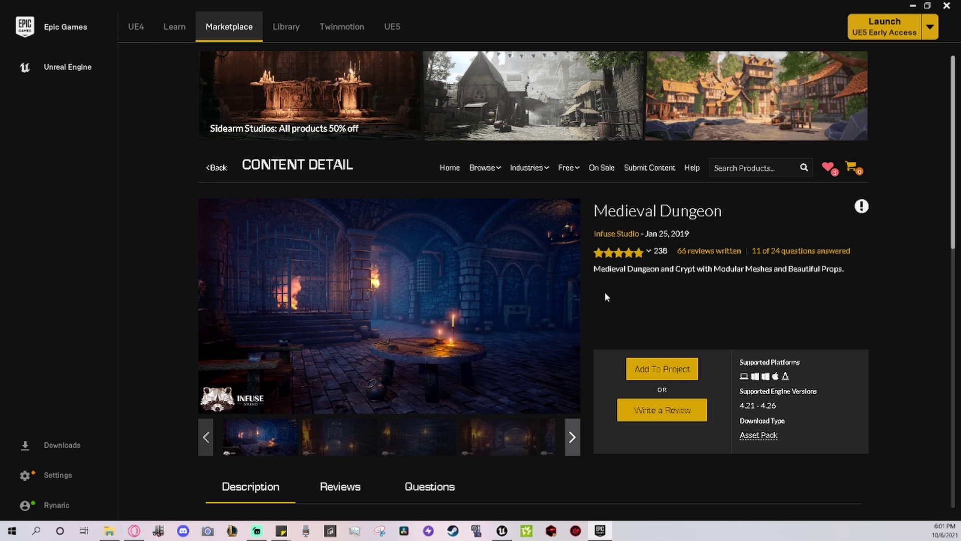
Begin adding the pack to a project, showing all projects, and select Purgatory (5.0EA).
click(654, 369)
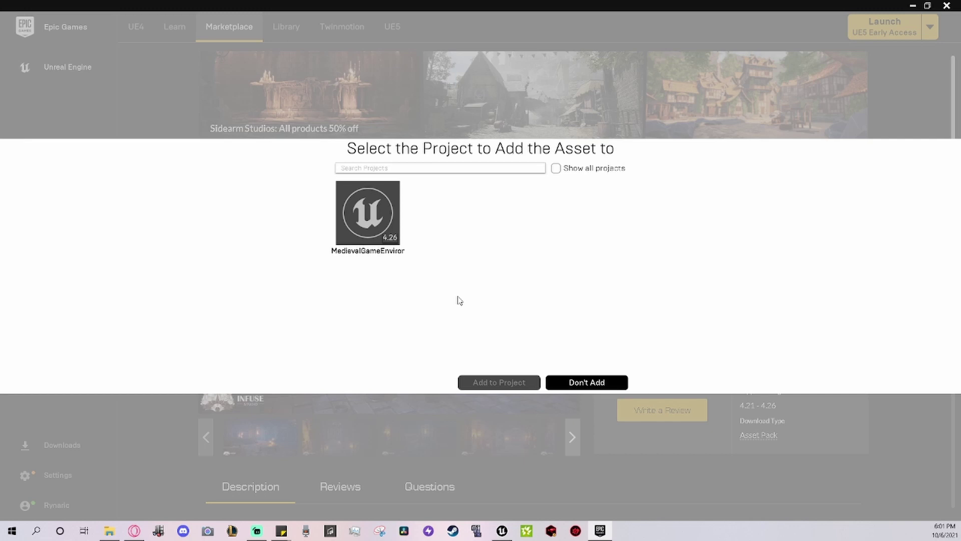
click(557, 169)
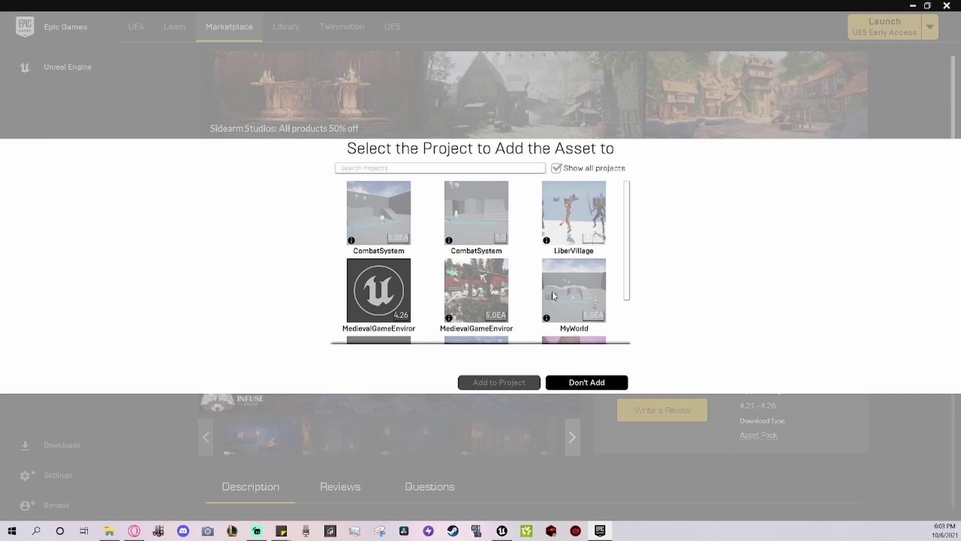
mouse_move(574, 289)
scroll(590, 291, down, 3)
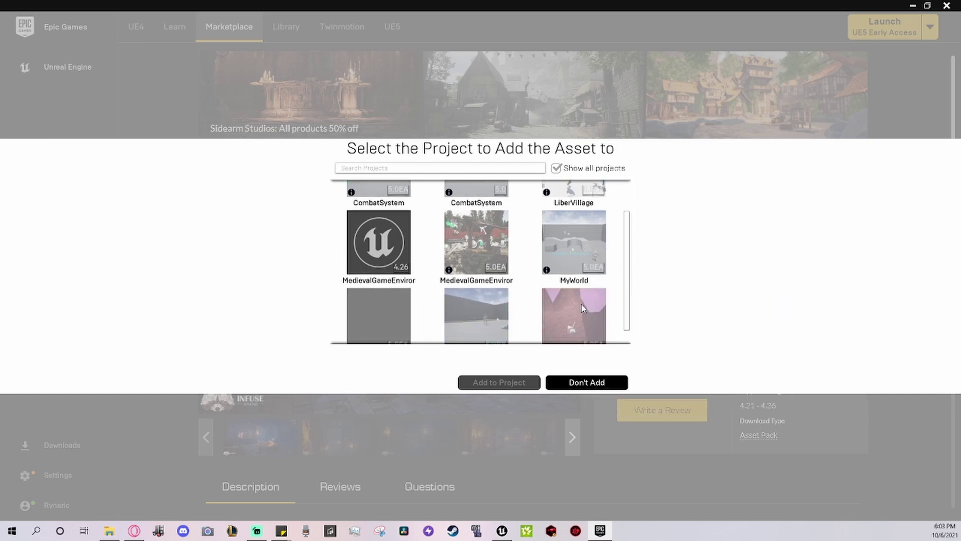
click(383, 305)
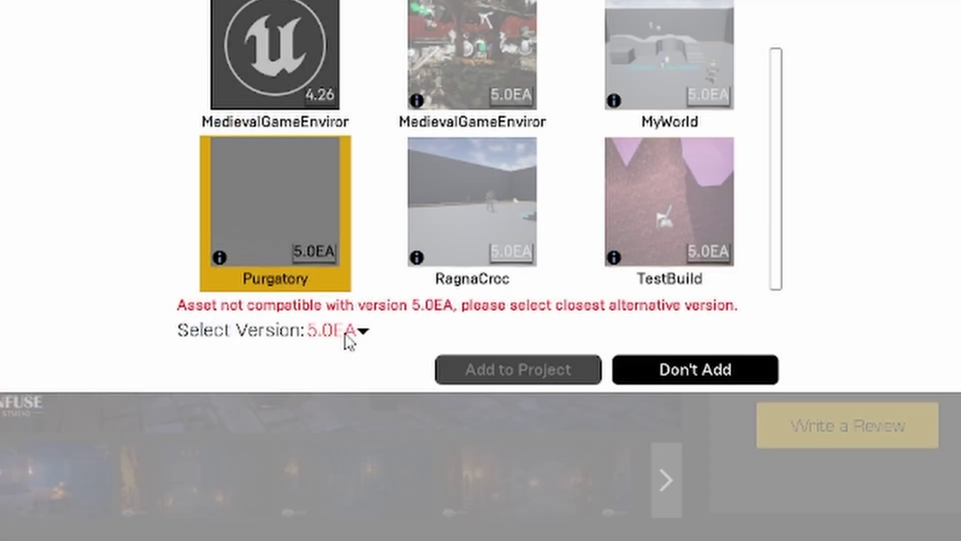
Add the 4.26 version of Medieval Dungeon to Purgatory, then claim the free FX Variety Pack.
click(346, 338)
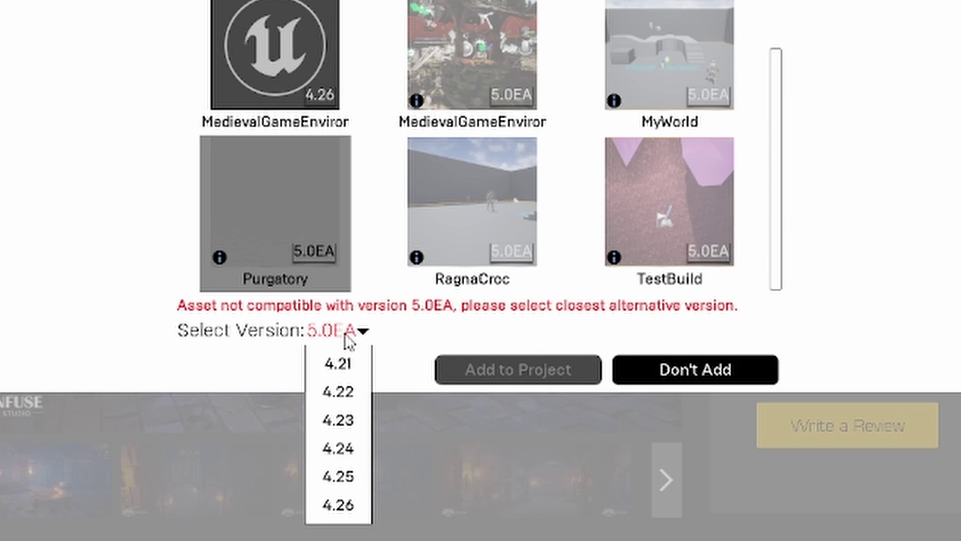
click(345, 505)
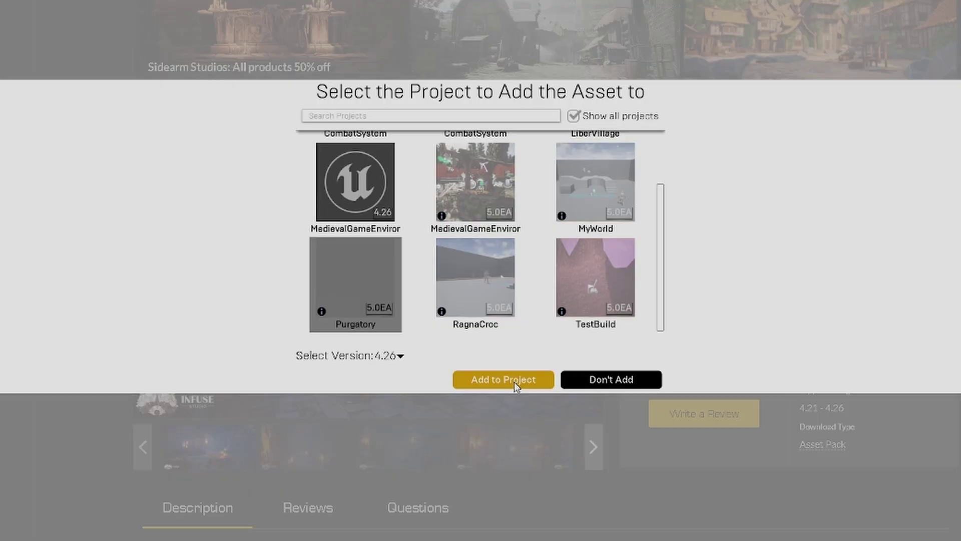
click(514, 381)
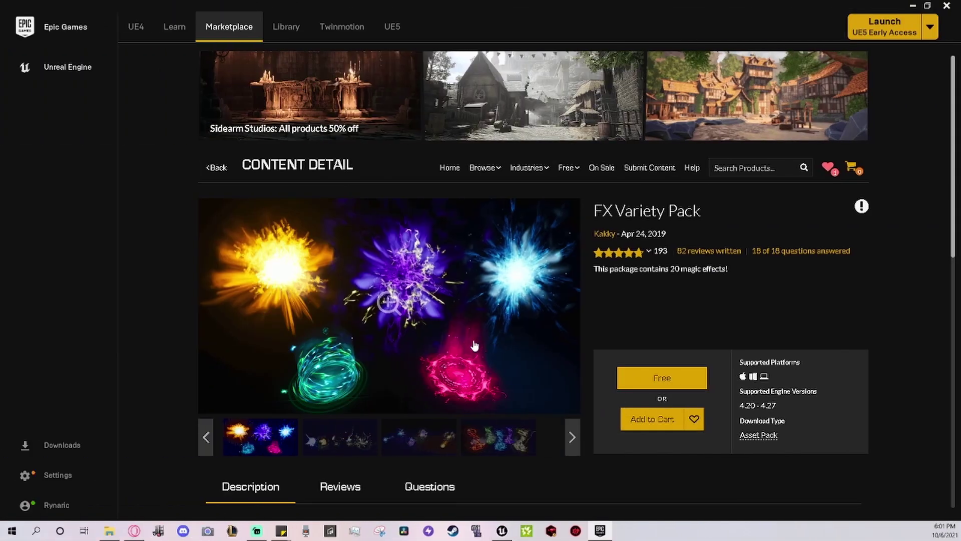
scroll(474, 346, down, 1)
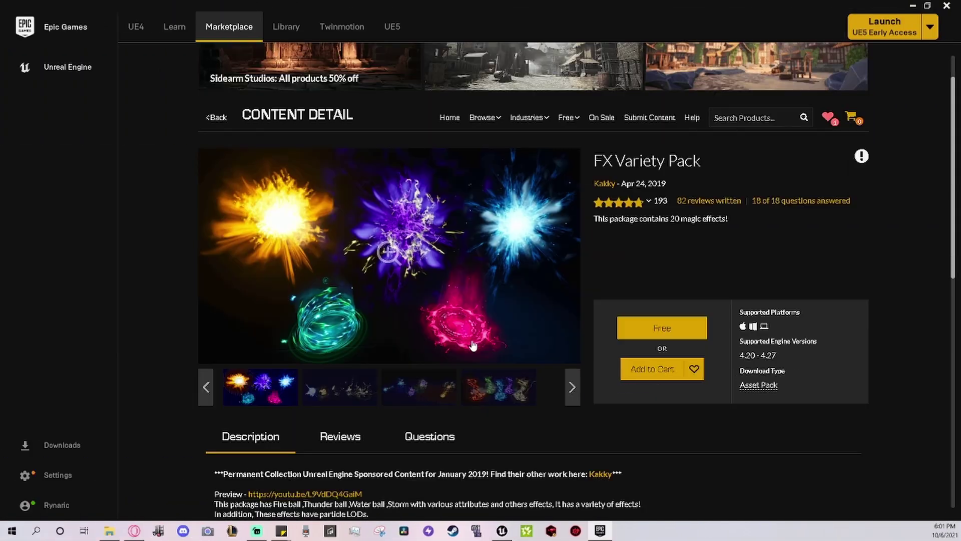
click(647, 322)
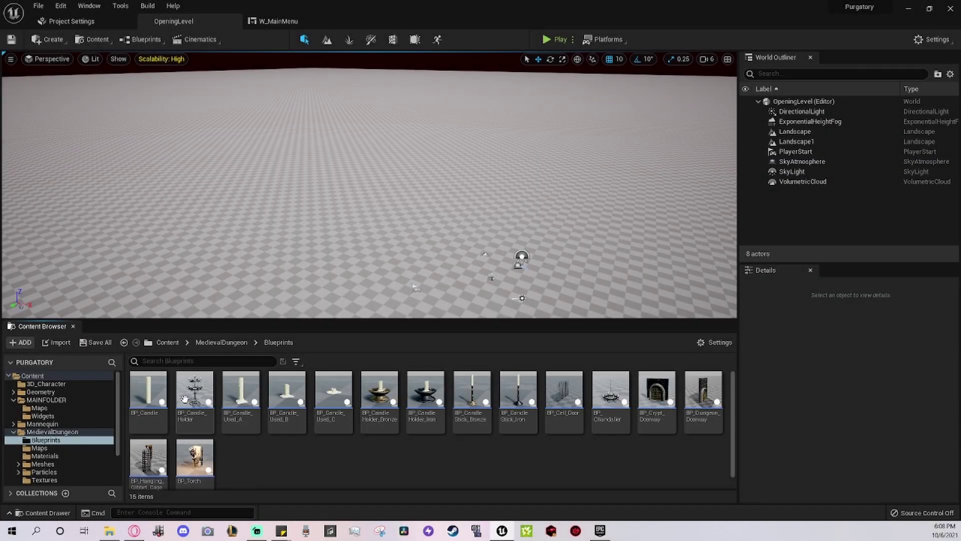
Browse the MedievalDungeon Maps and Materials folders, ending back at its six-folder view.
key(alt+Left)
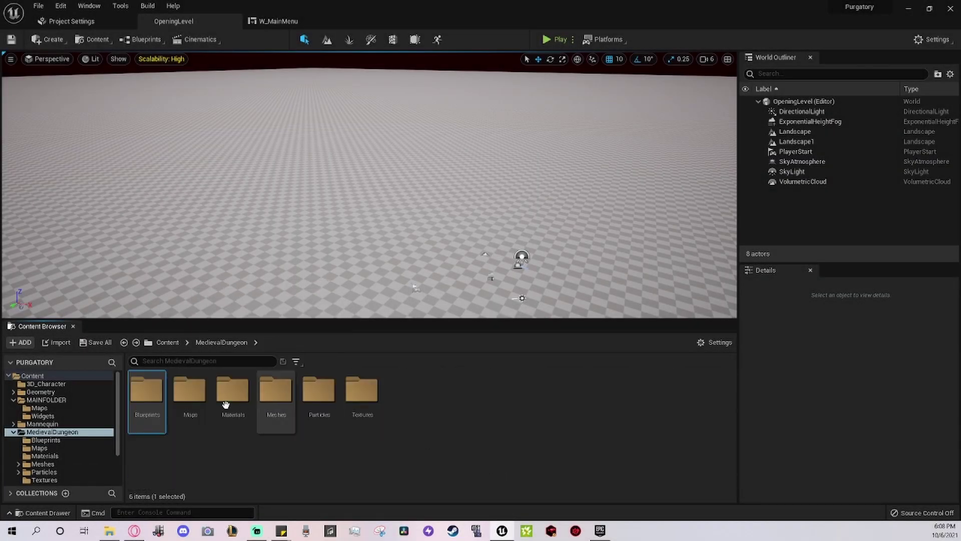
double_click(190, 389)
key(alt+Left)
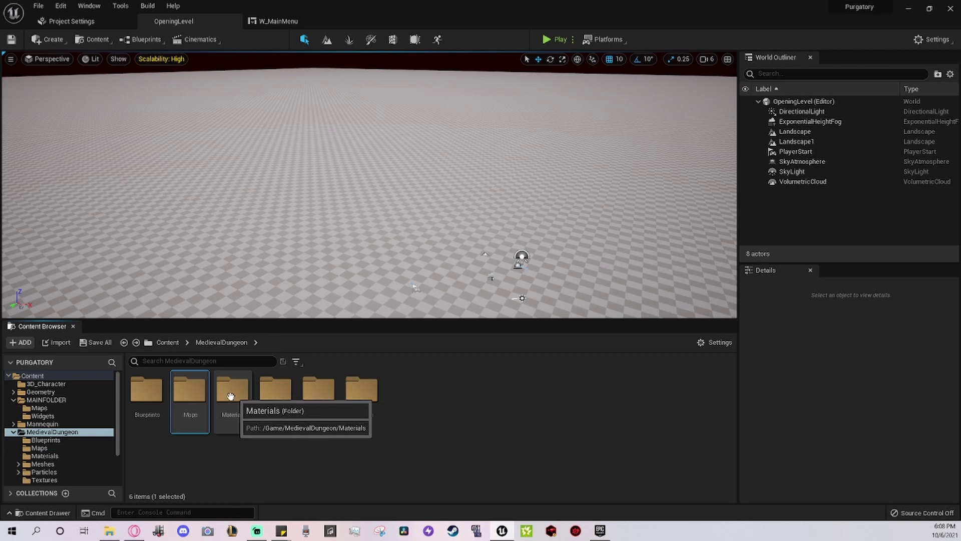
double_click(232, 392)
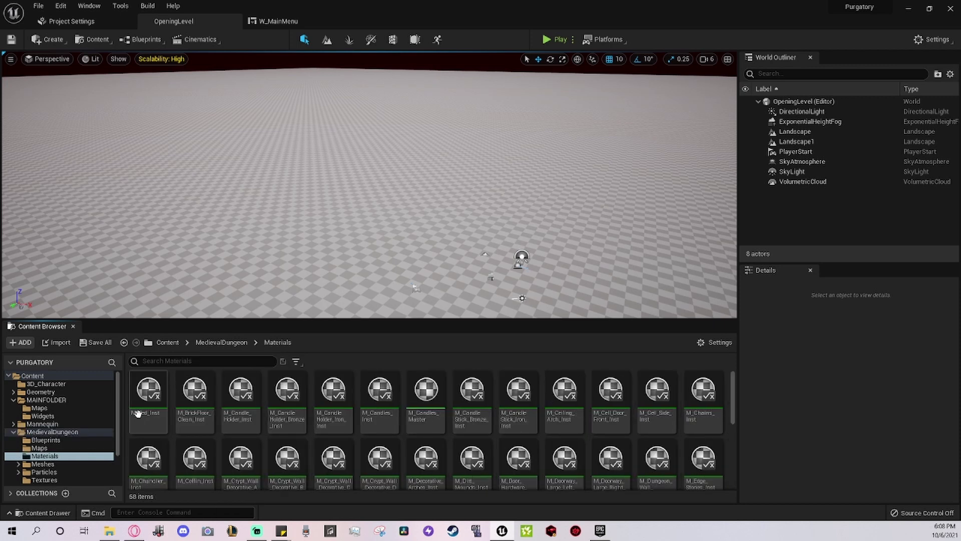
scroll(467, 436, down, 2)
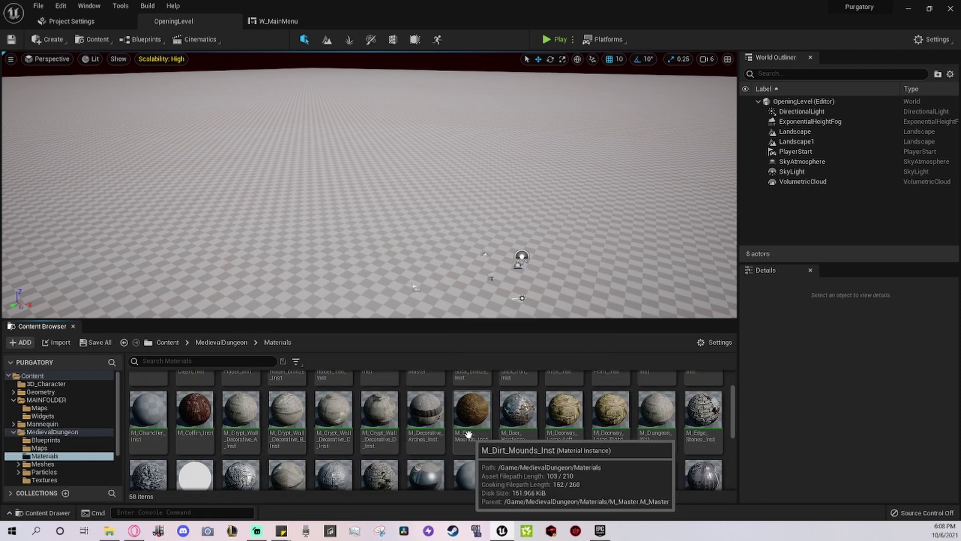
scroll(468, 435, down, 2)
scroll(467, 436, down, 2)
key(alt+Left)
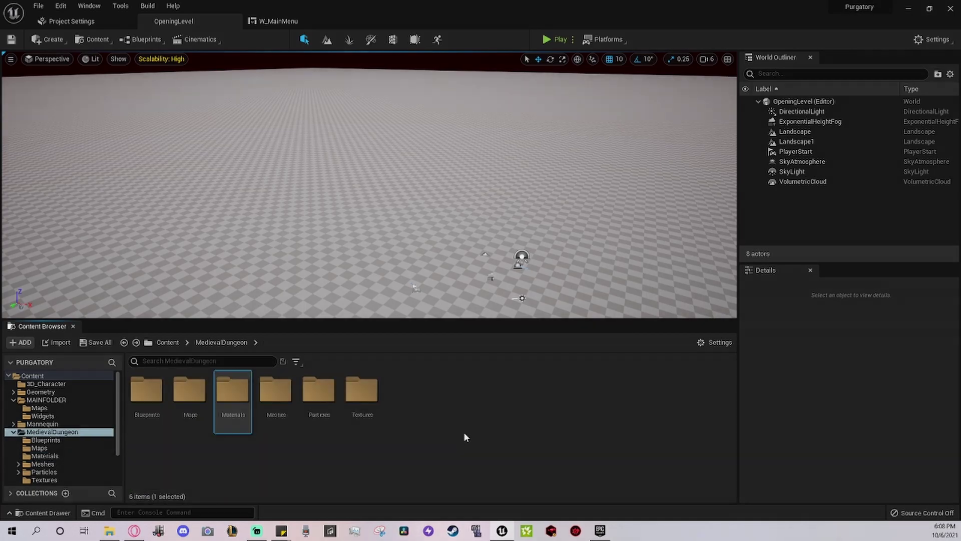